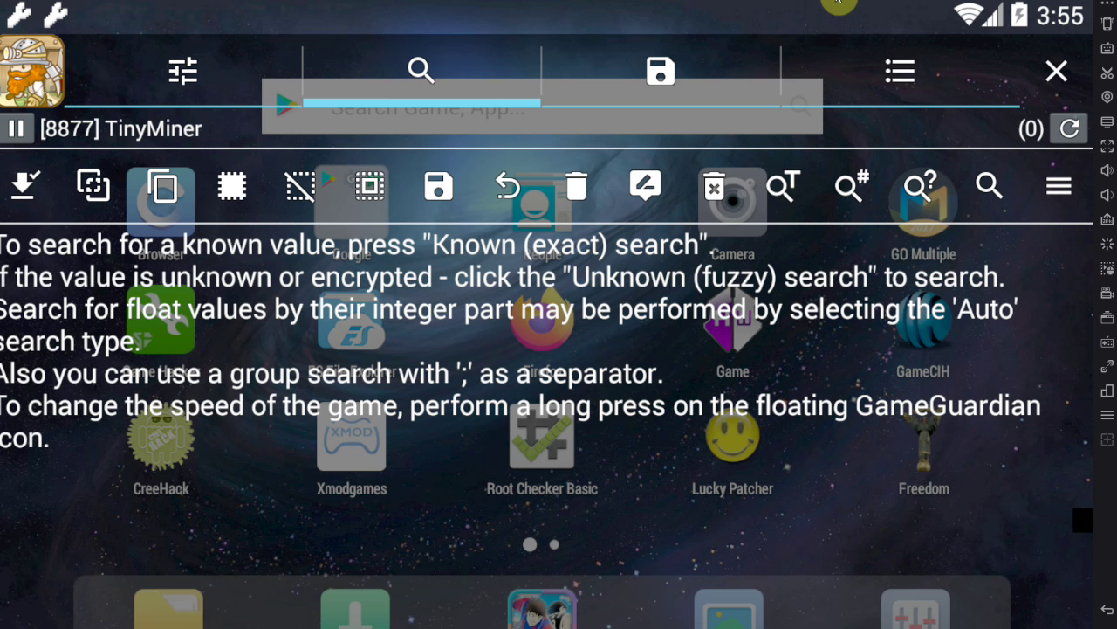
Minimize GameGuardian and reopen it from the floating GG icon to show the process list
left_click(1060, 72)
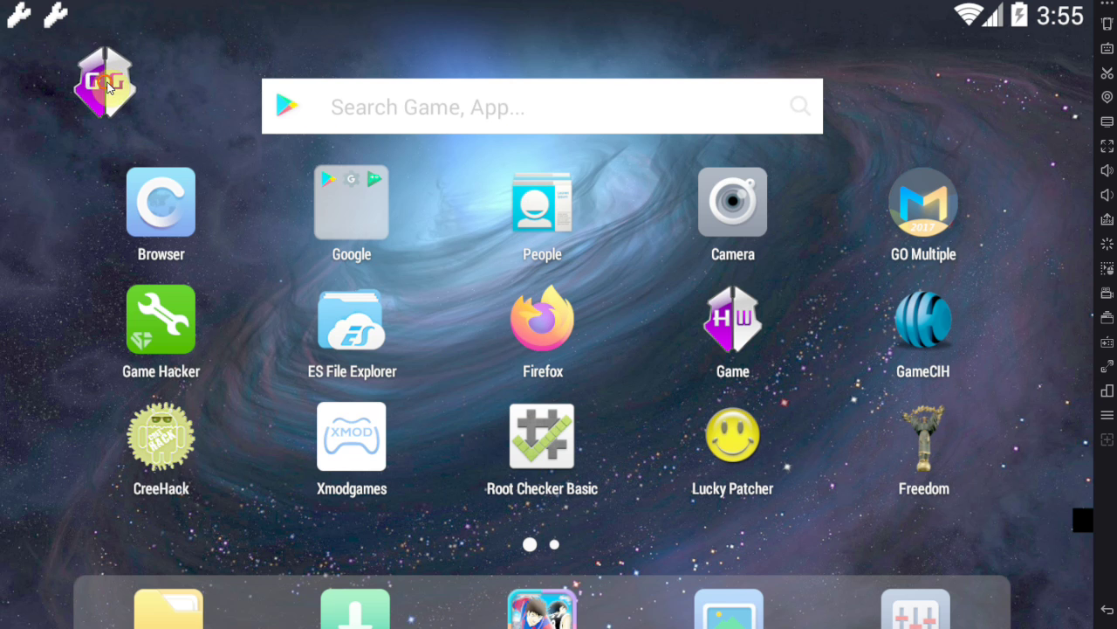
left_click(104, 87)
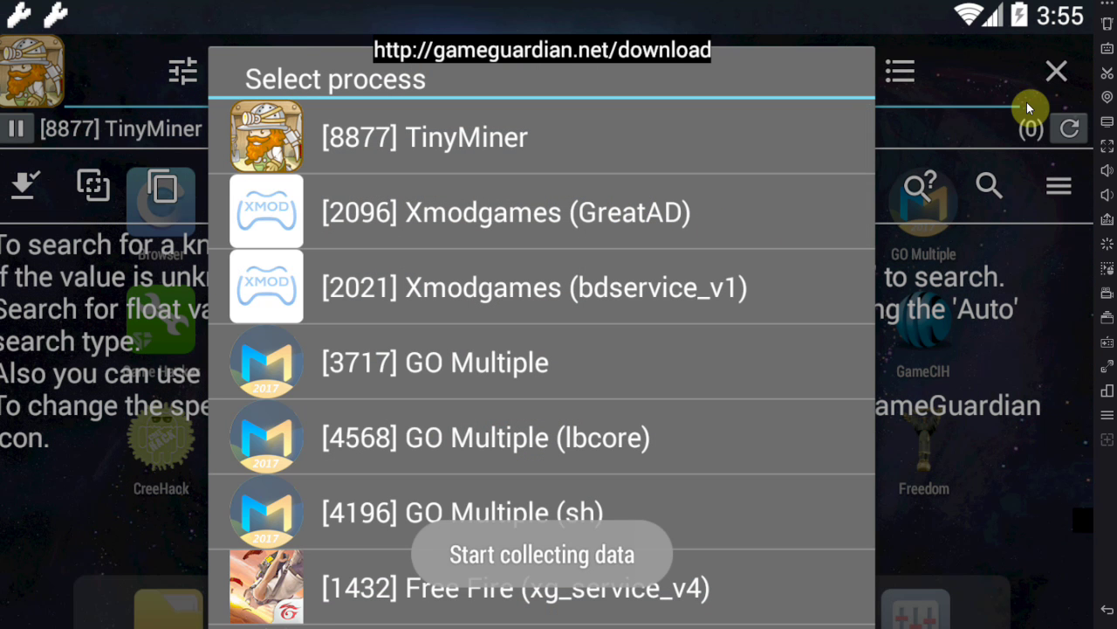
Close the Select process list while staying attached to [8877] TinyMiner
scroll(541, 266, "down", 5)
scroll(563, 272, "up", 10)
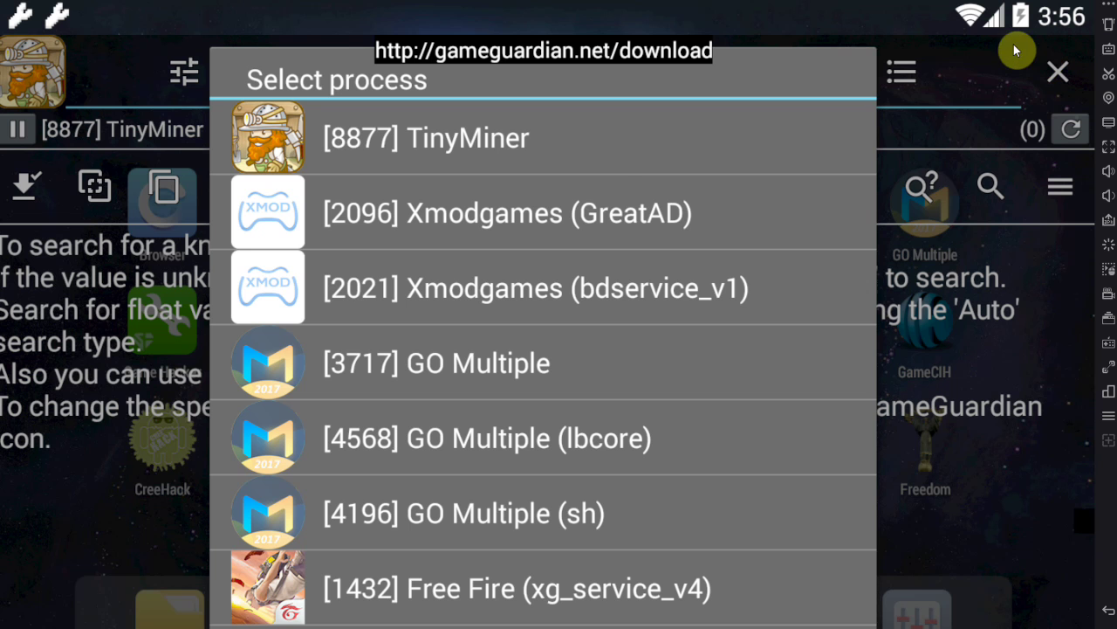
left_click(1006, 79)
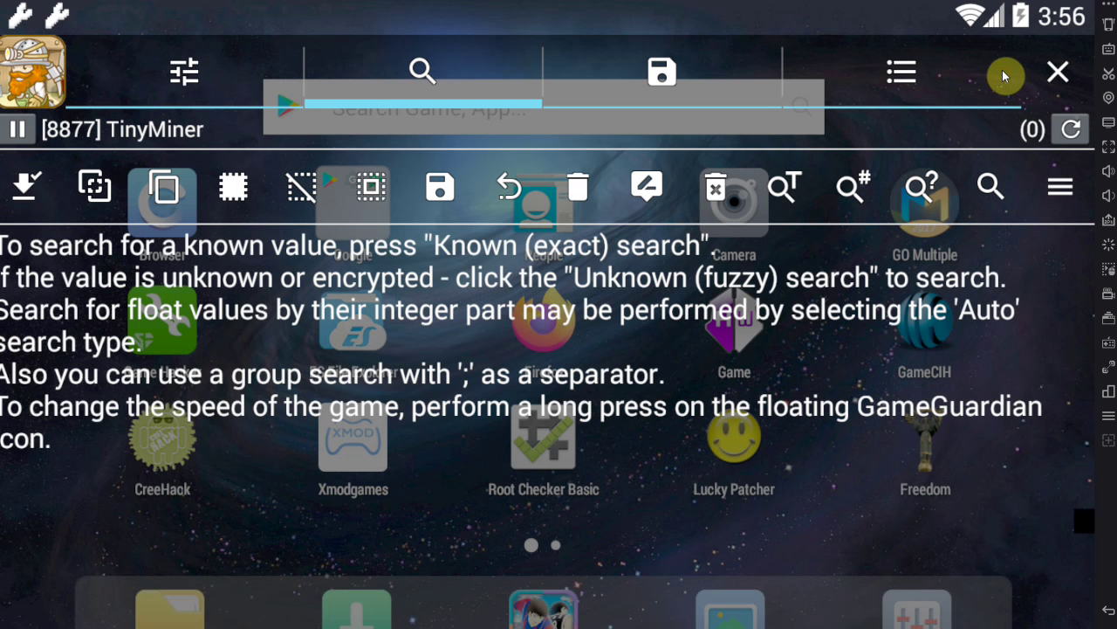
Close GameGuardian, then open and close NoxPlayer's System settings
left_click(1058, 68)
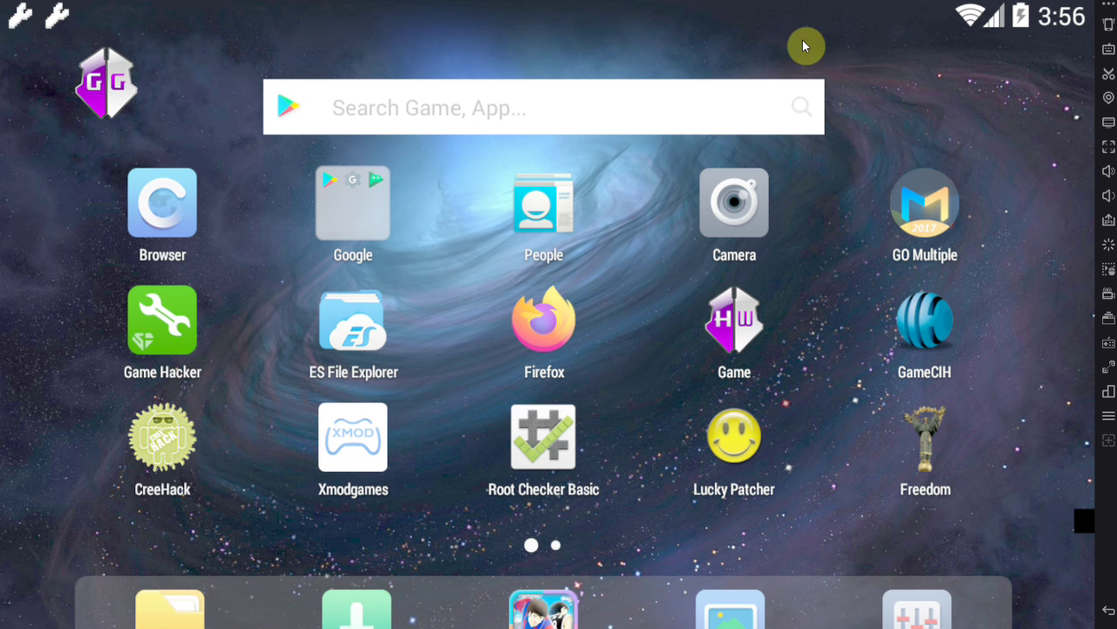
left_click(1039, 3)
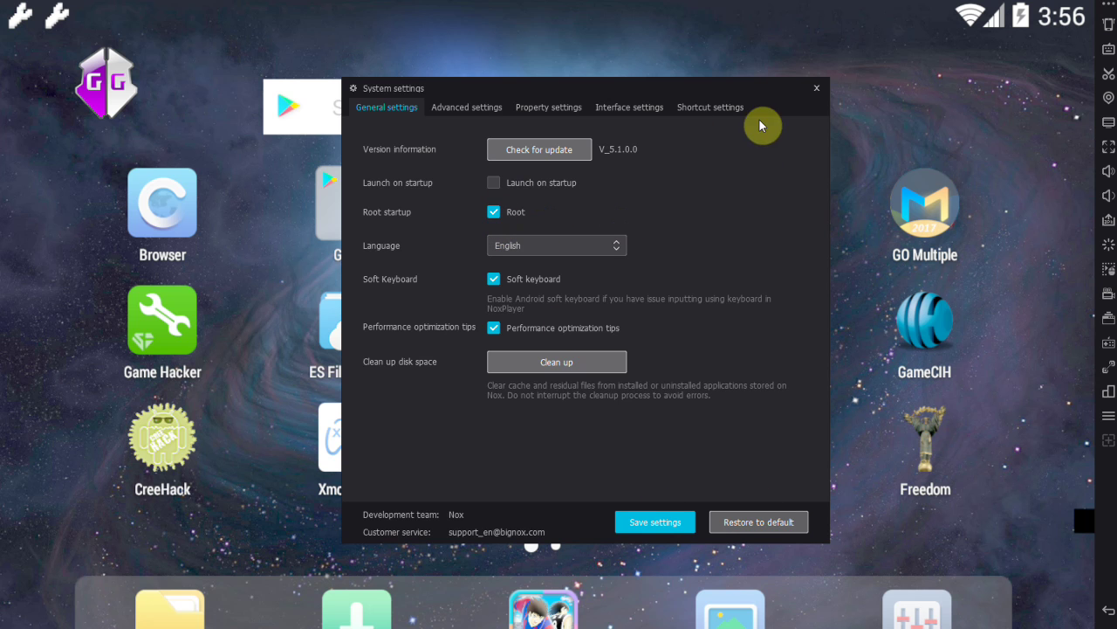
left_click(818, 88)
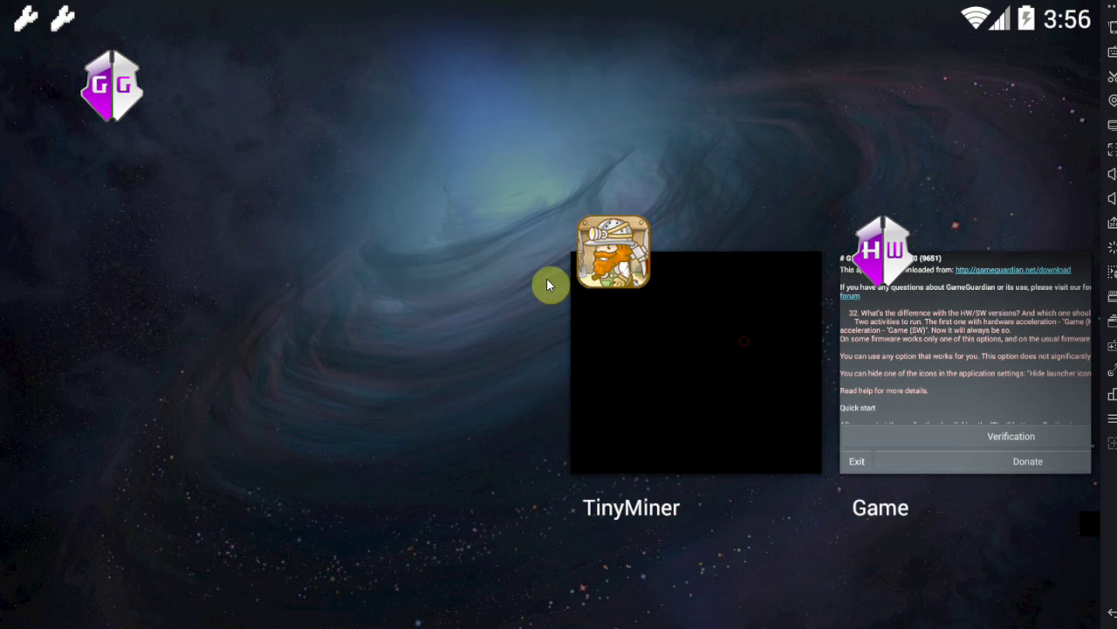
Bring TinyMiner back from recent apps, then open and dismiss GameGuardian's process list
left_click(602, 244)
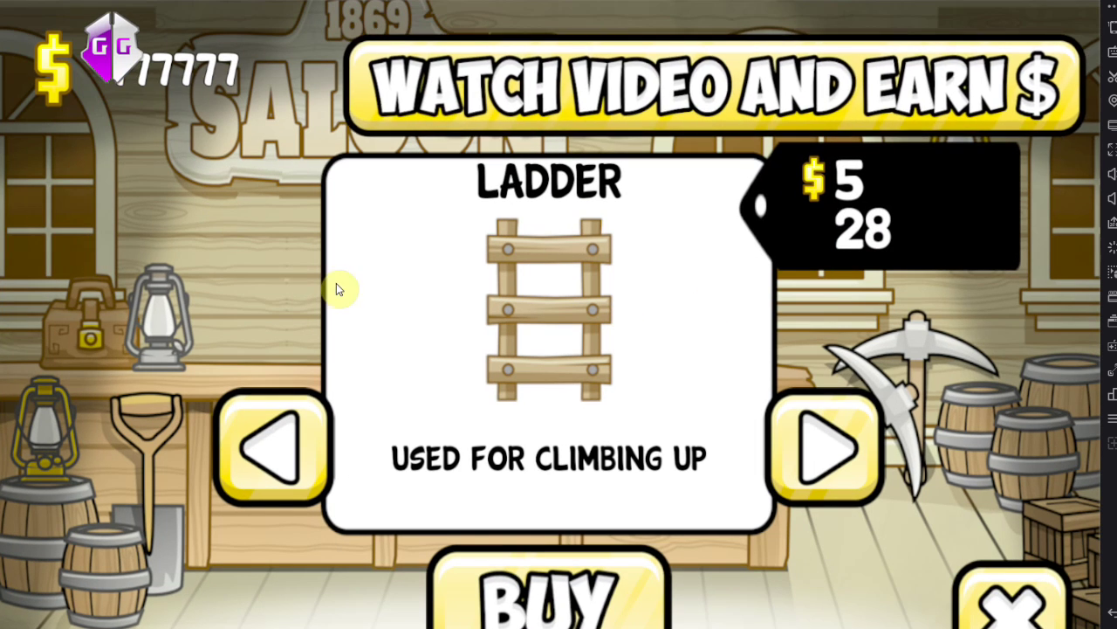
left_click(69, 68)
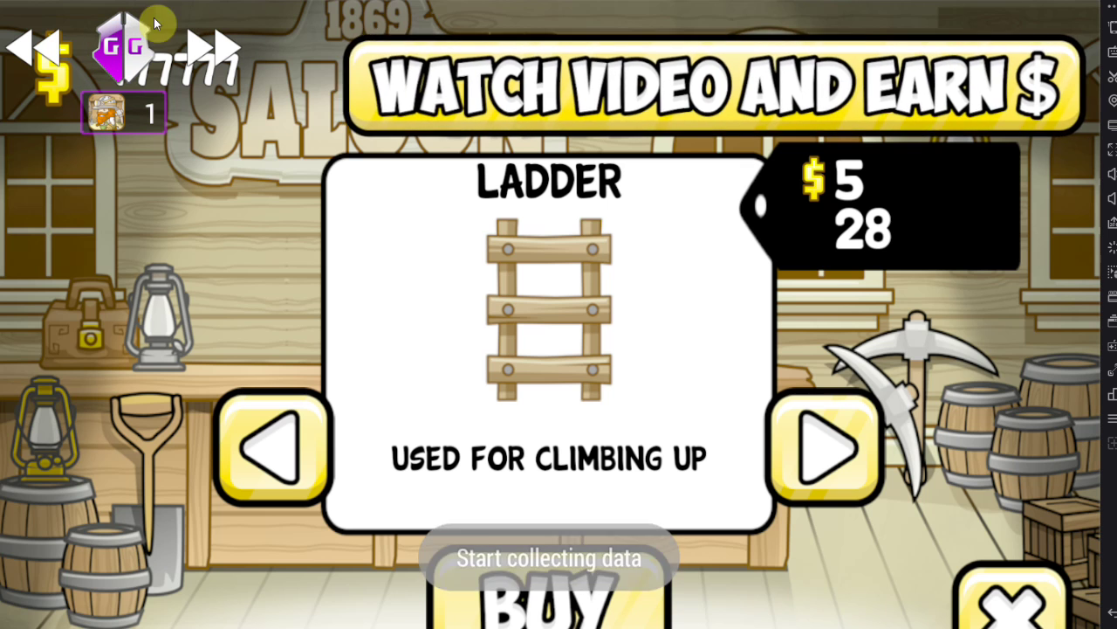
left_click(130, 34)
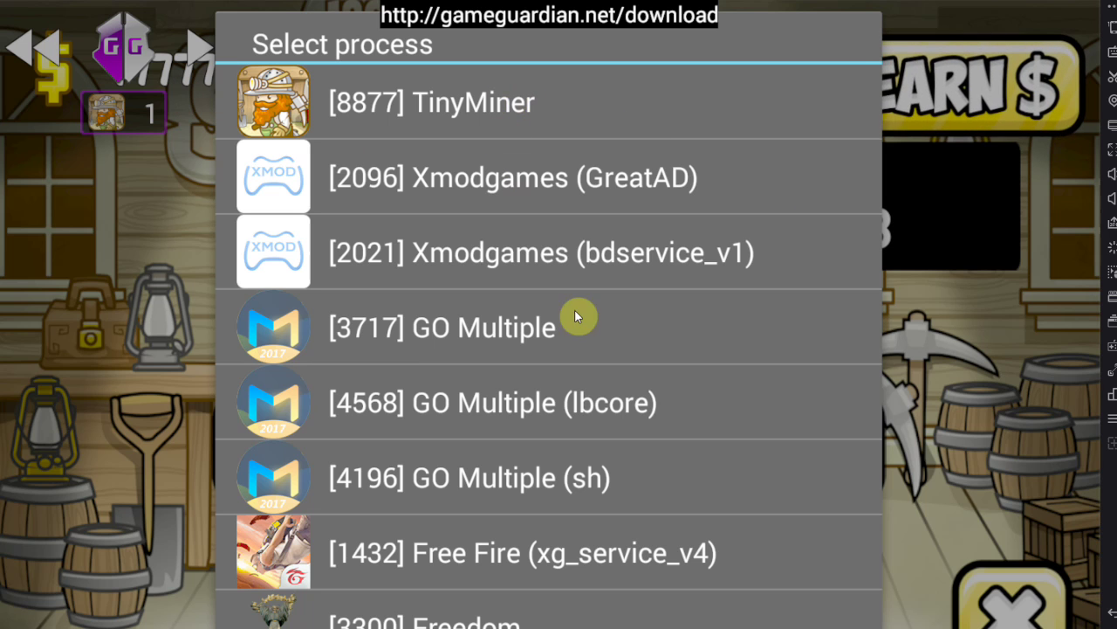
scroll(577, 327, "down", 4)
scroll(555, 172, "up", 4)
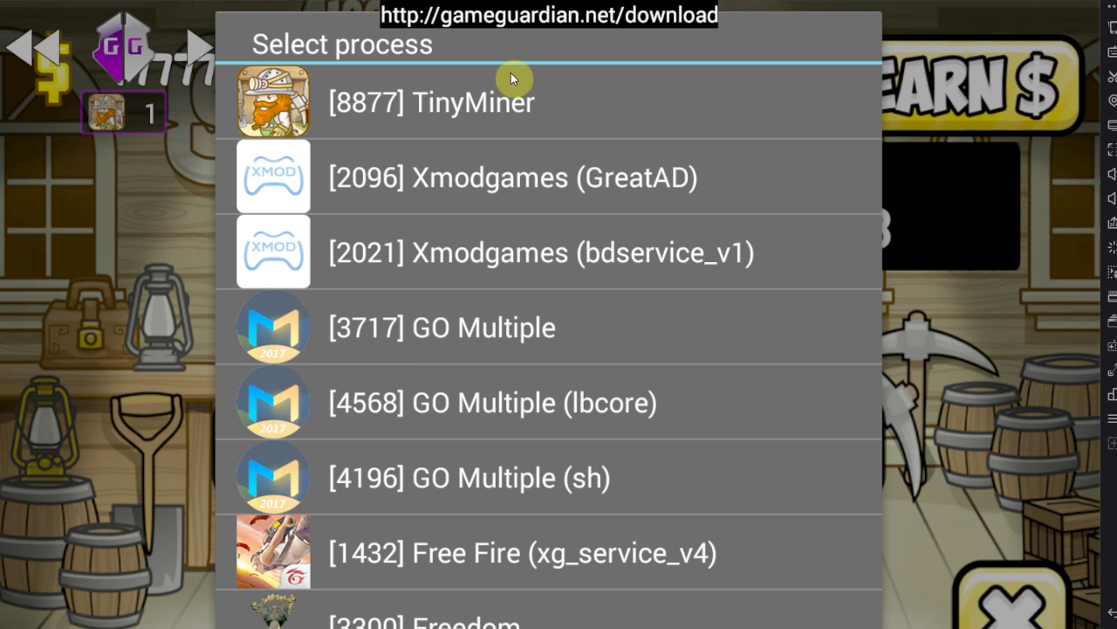
scroll(548, 370, "down", 15)
scroll(544, 209, "up", 15)
mouse_move(488, 157)
left_mouse_down()
mouse_move(486, 108)
mouse_move(479, 149)
left_mouse_up()
left_click(753, 103)
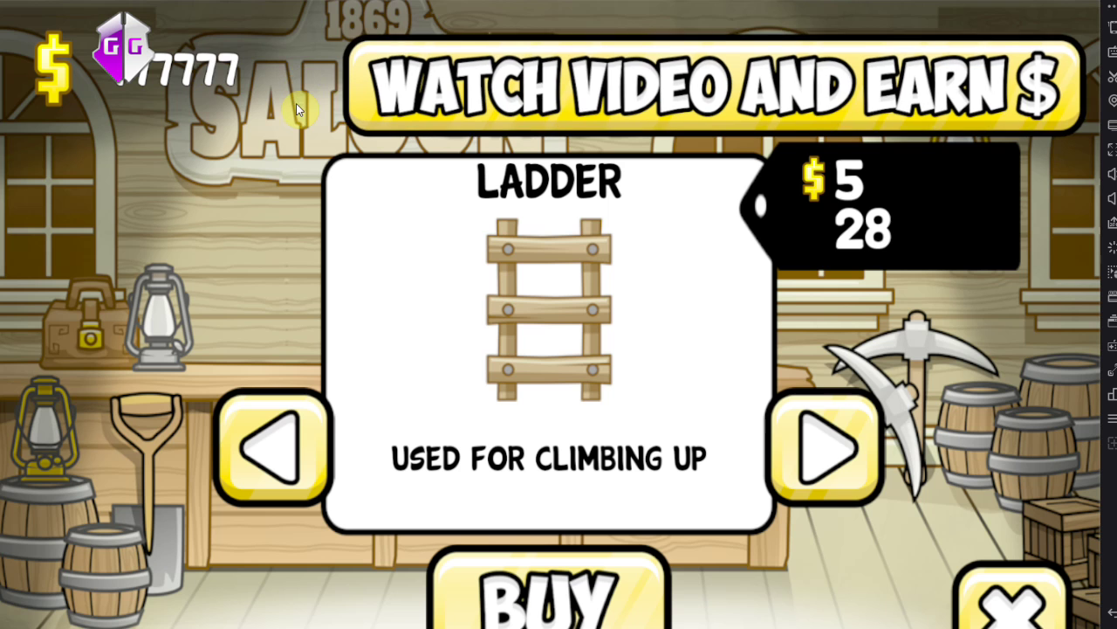
Move the floating GG icon lower and reopen GameGuardian over the game
left_click_drag(134, 54, 91, 117)
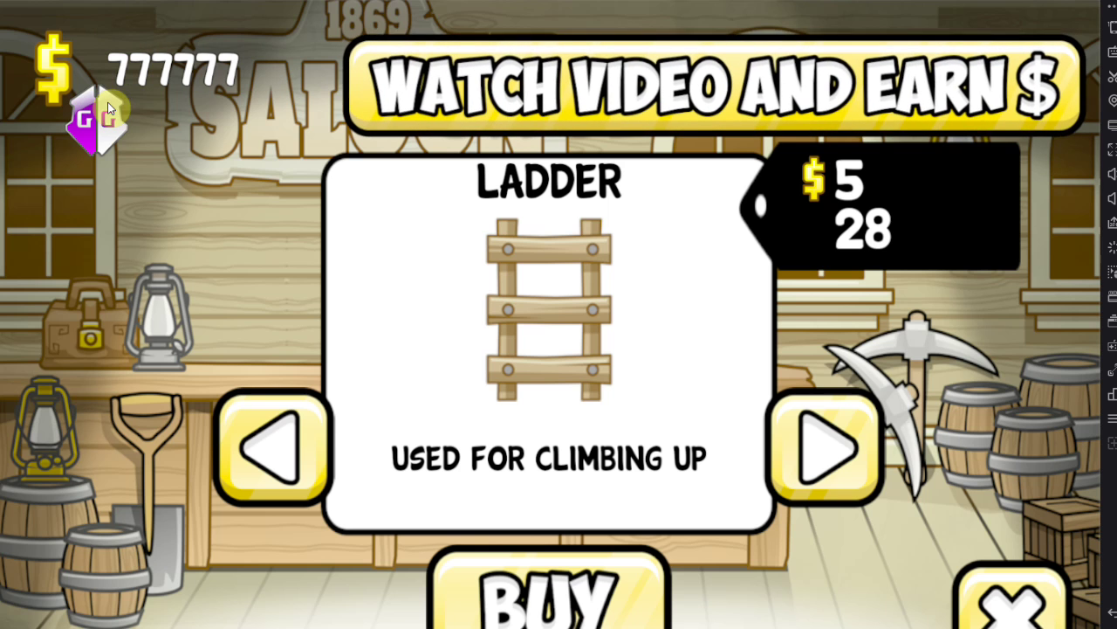
left_click(92, 122)
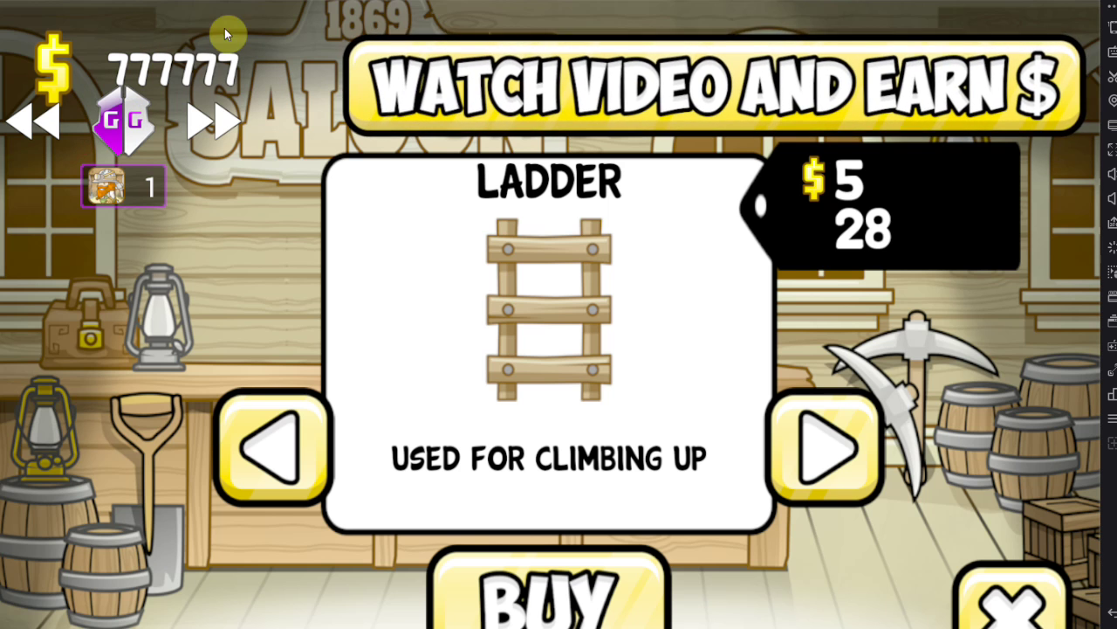
left_click(129, 124)
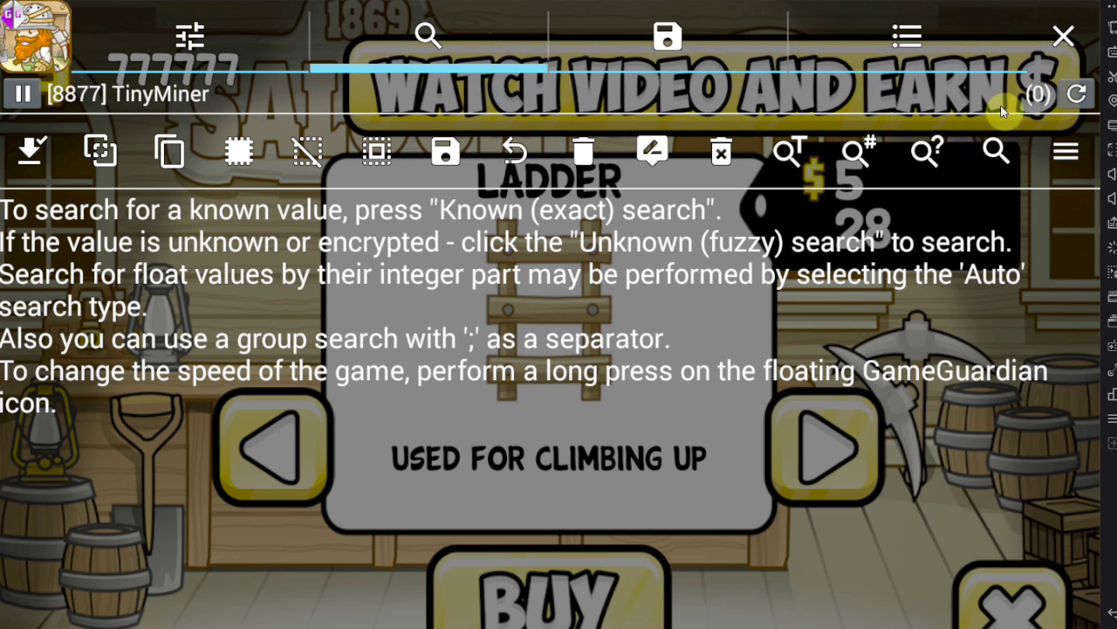
left_click(996, 152)
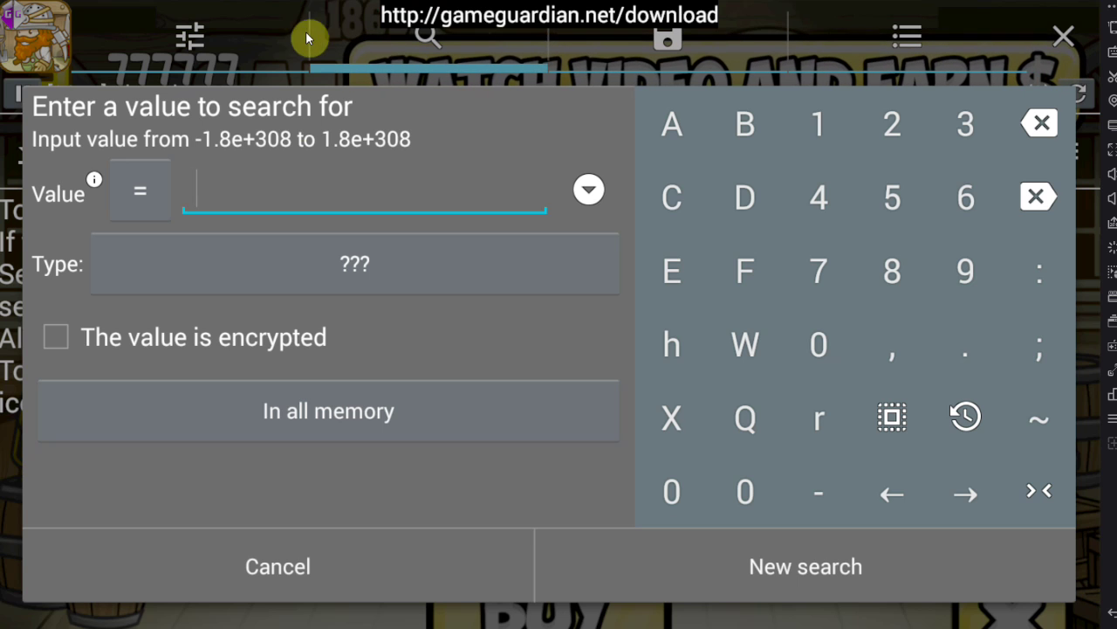
left_click(990, 35)
key("Escape")
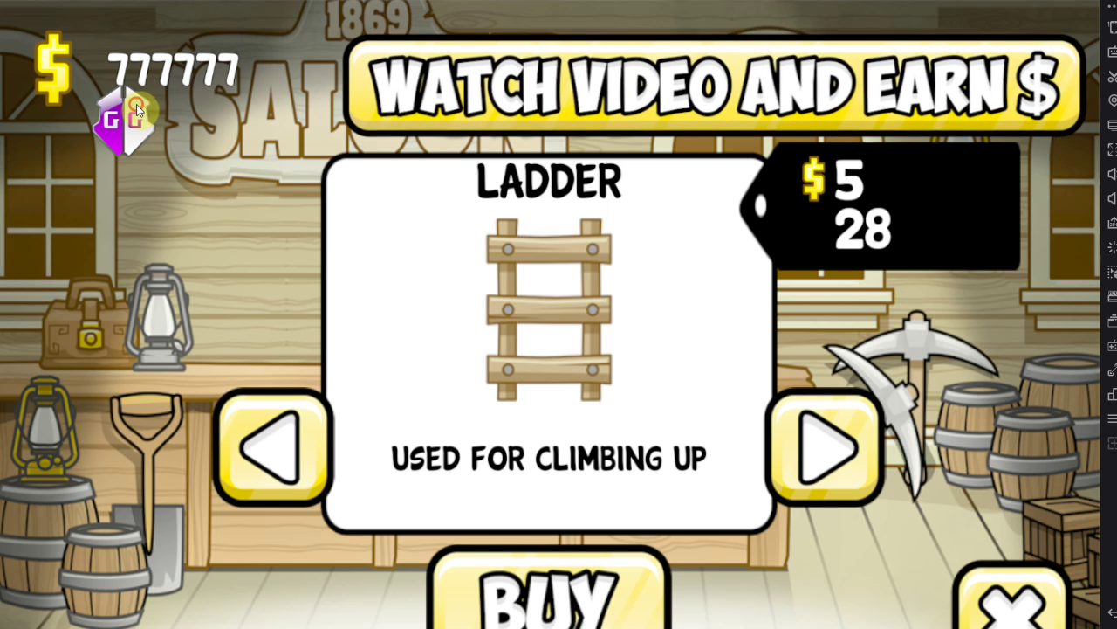
left_click(110, 234)
left_click_drag(109, 234, 123, 140)
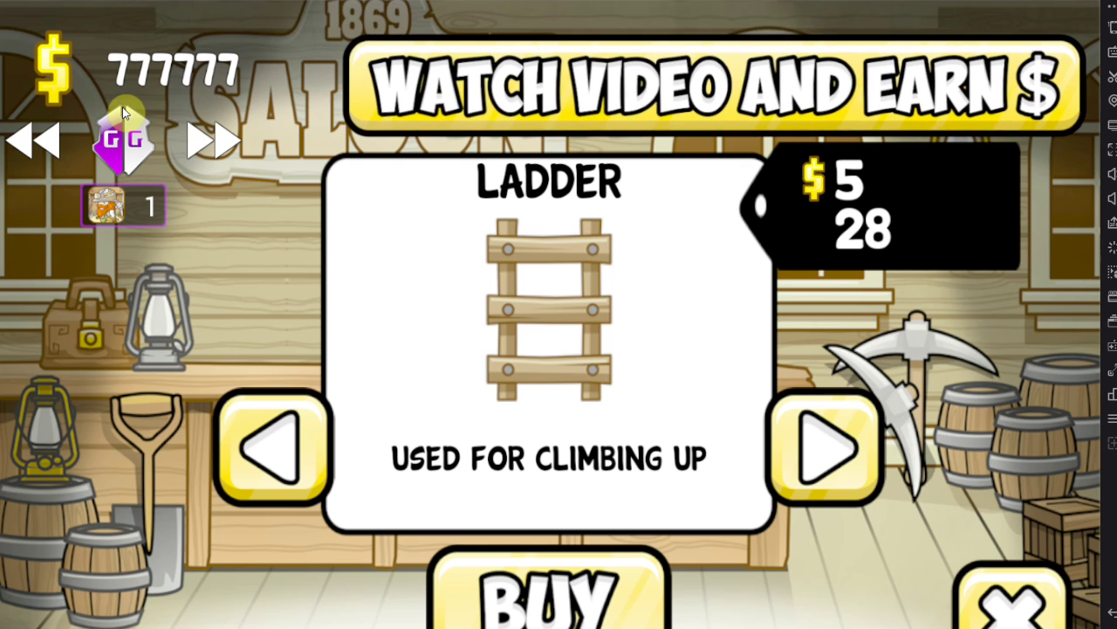
left_click(131, 137)
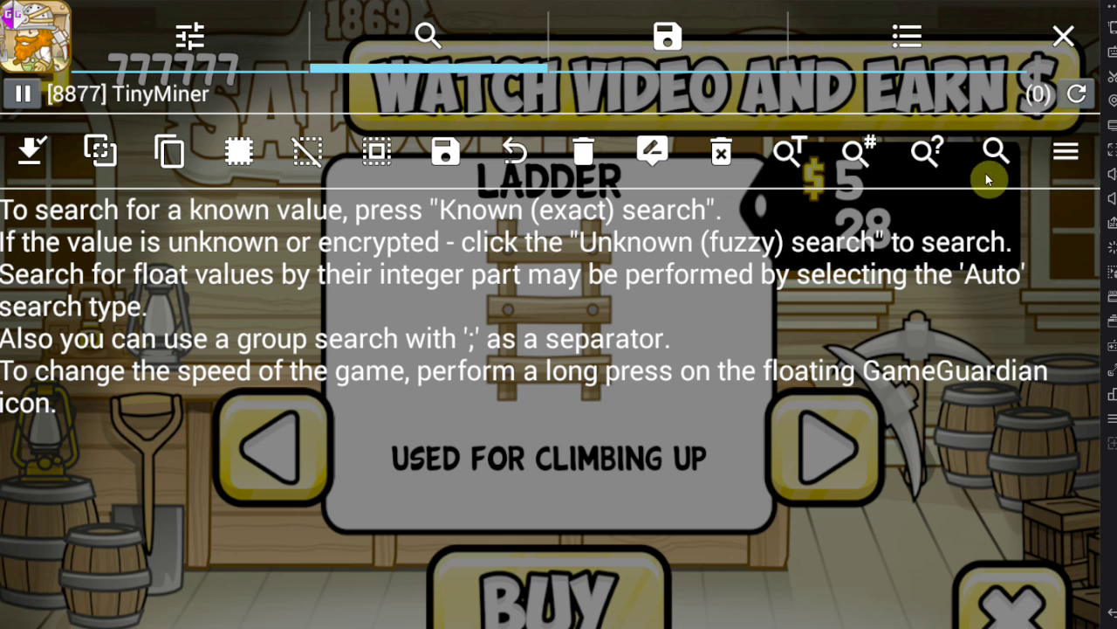
Start a Known (exact) search for 777777 and bring up the value-type choices
left_click(995, 150)
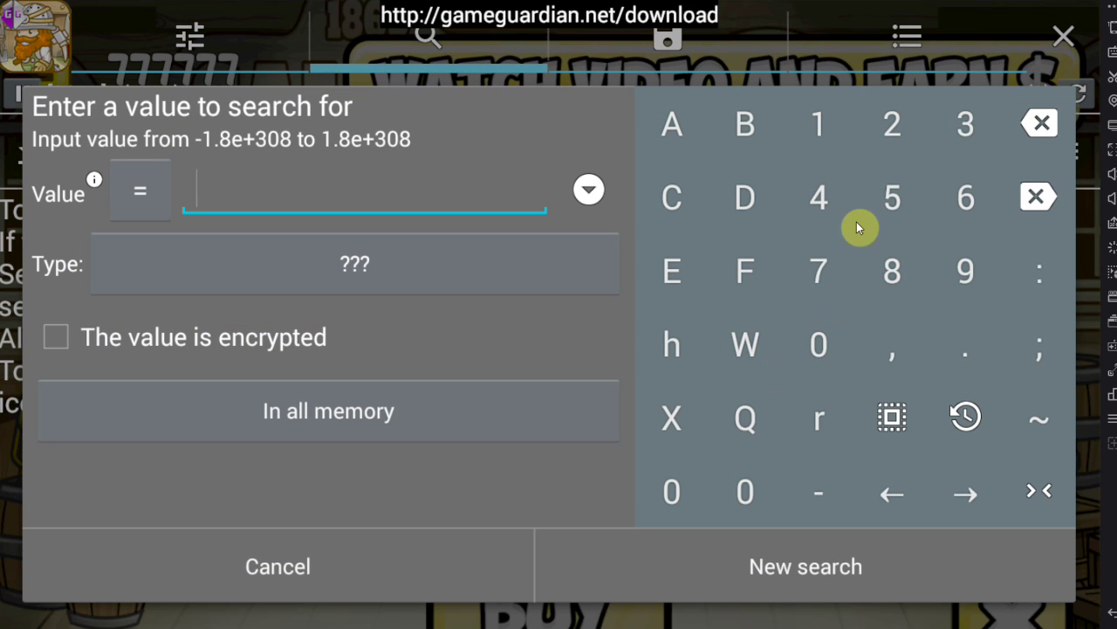
left_click(821, 276)
left_click(820, 276)
left_click(821, 276)
left_click(820, 276)
left_click(821, 276)
left_click(820, 276)
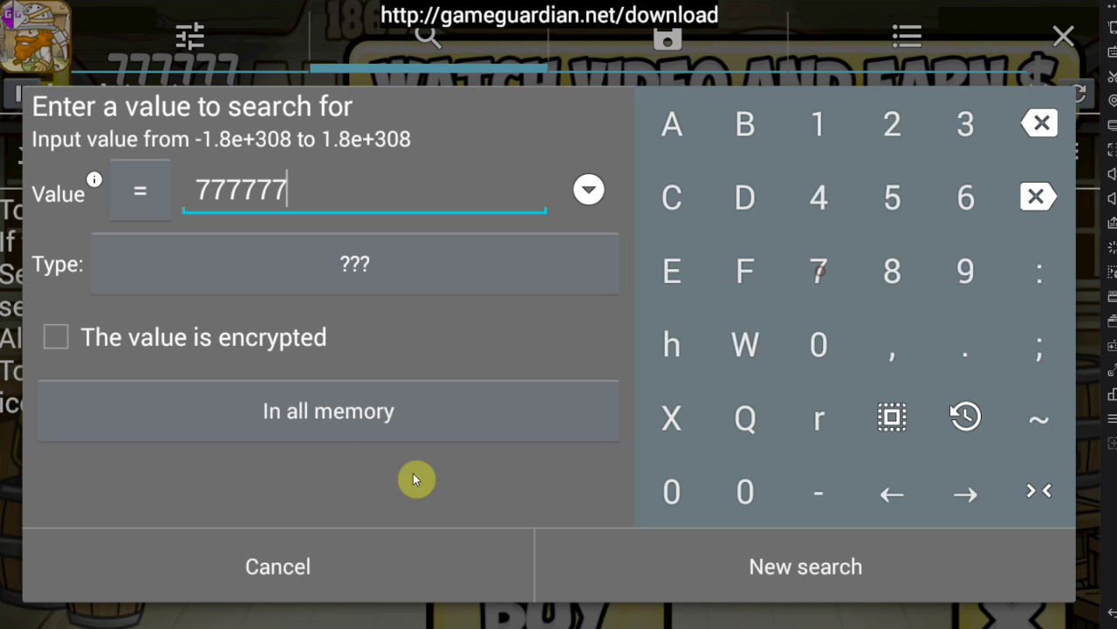
left_click(483, 267)
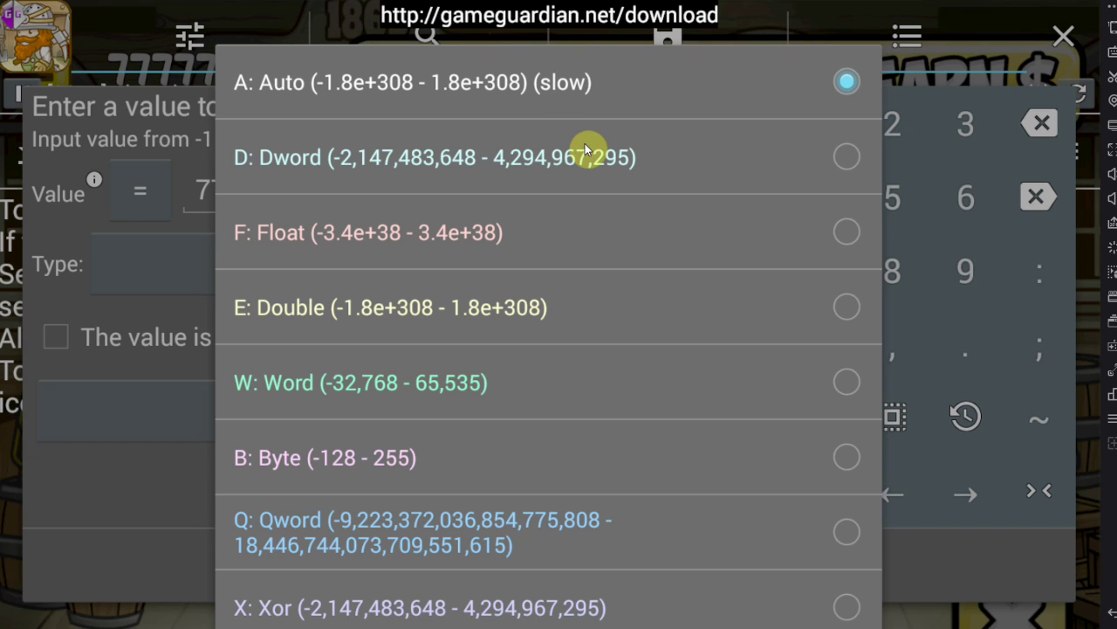
Set the search's value type to D: Dword, after briefly switching back to Auto
left_click(625, 156)
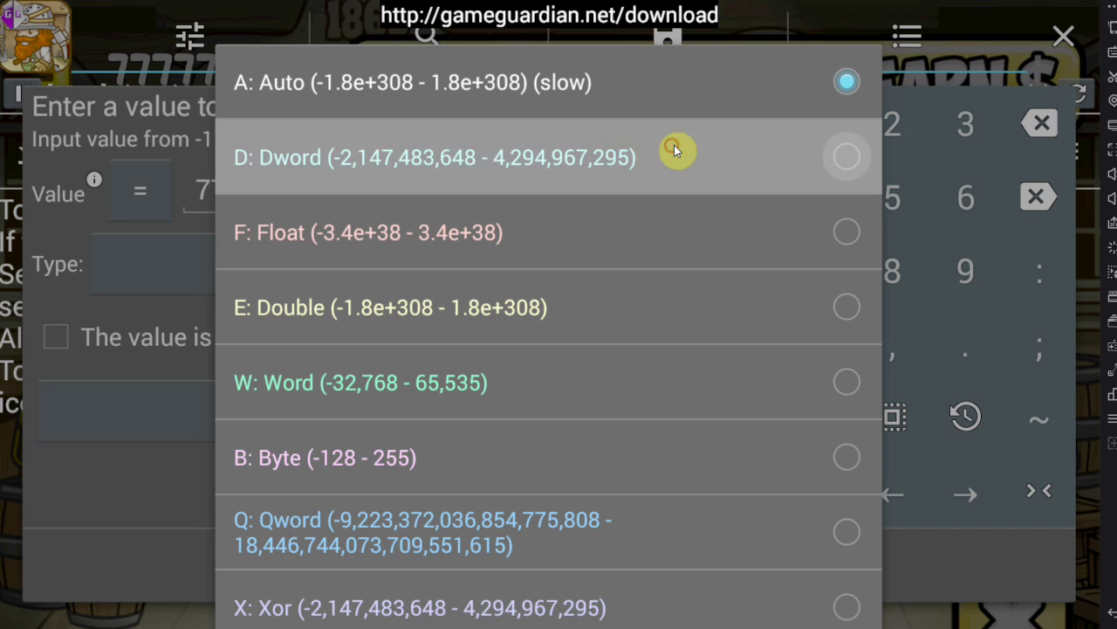
left_click(363, 252)
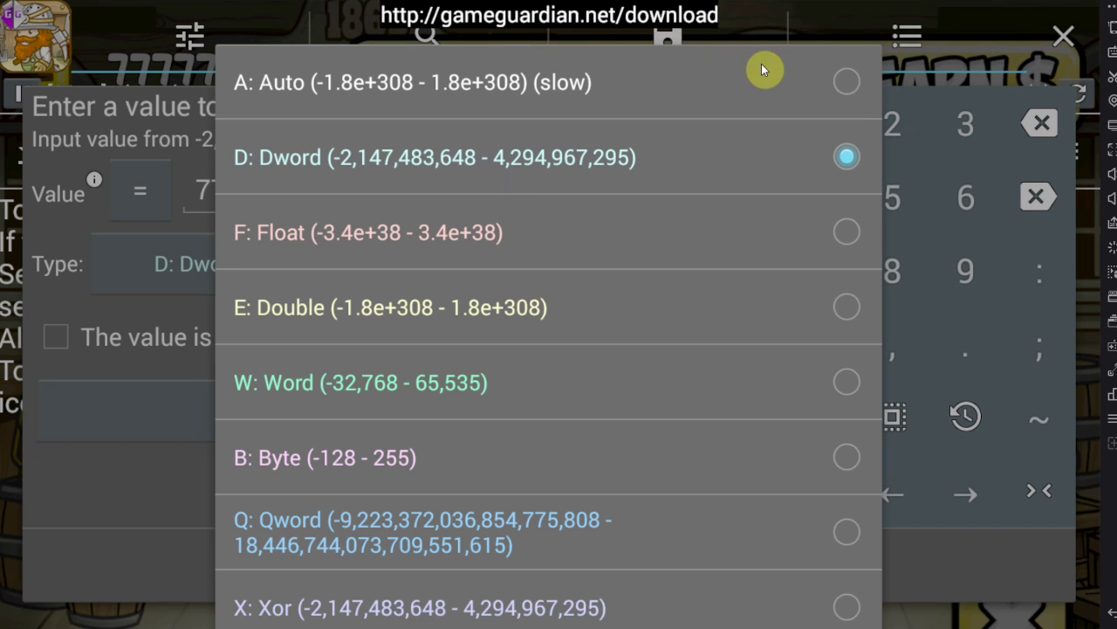
left_click(847, 83)
left_click(326, 273)
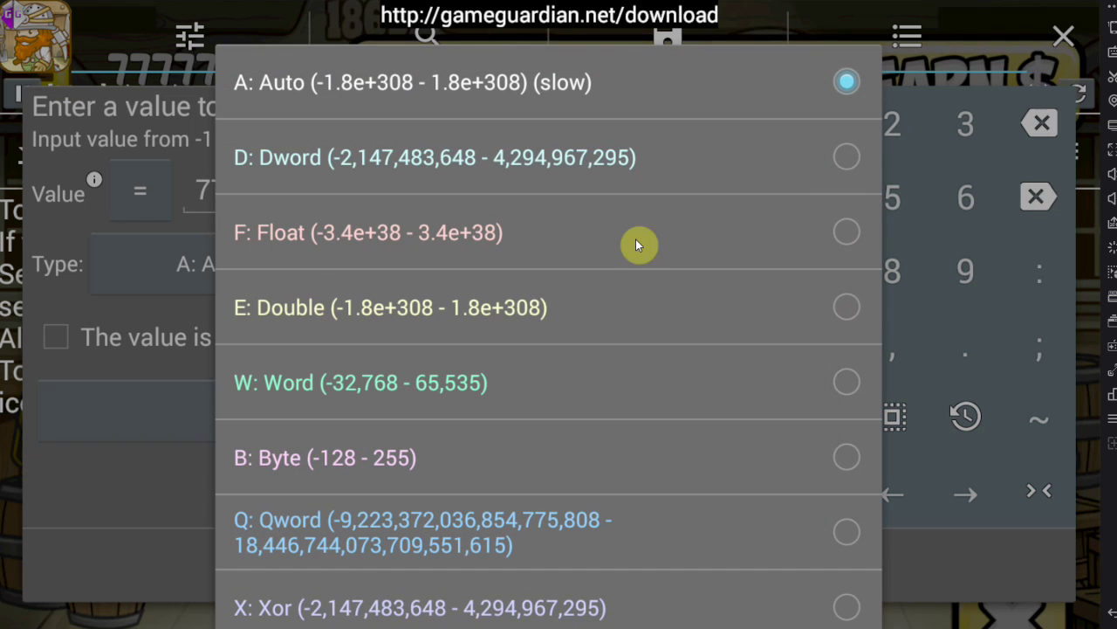
left_click(849, 157)
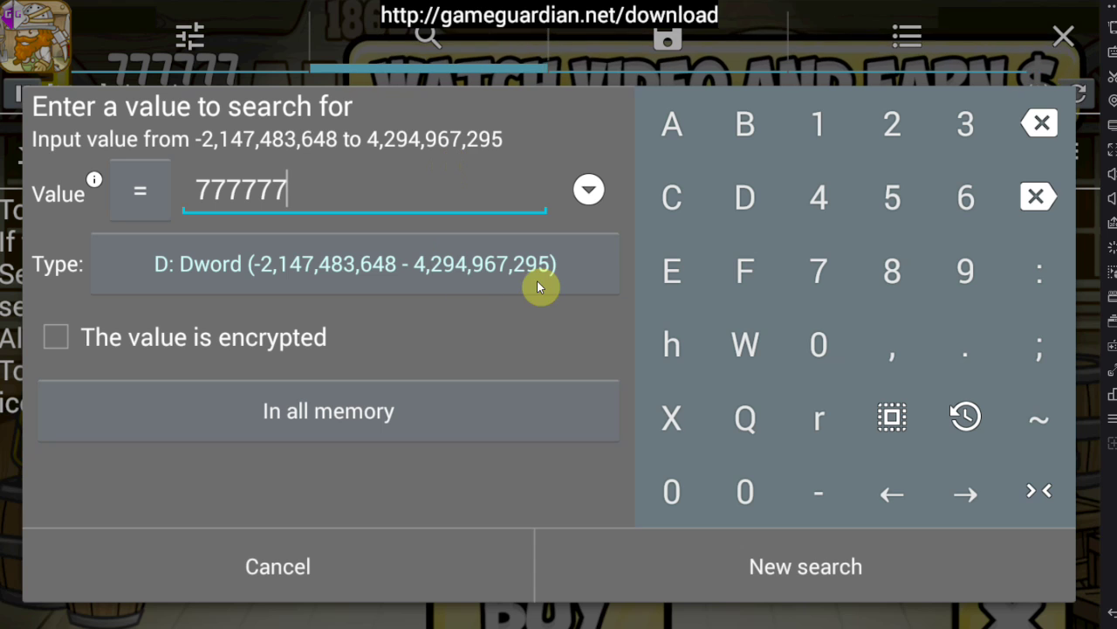